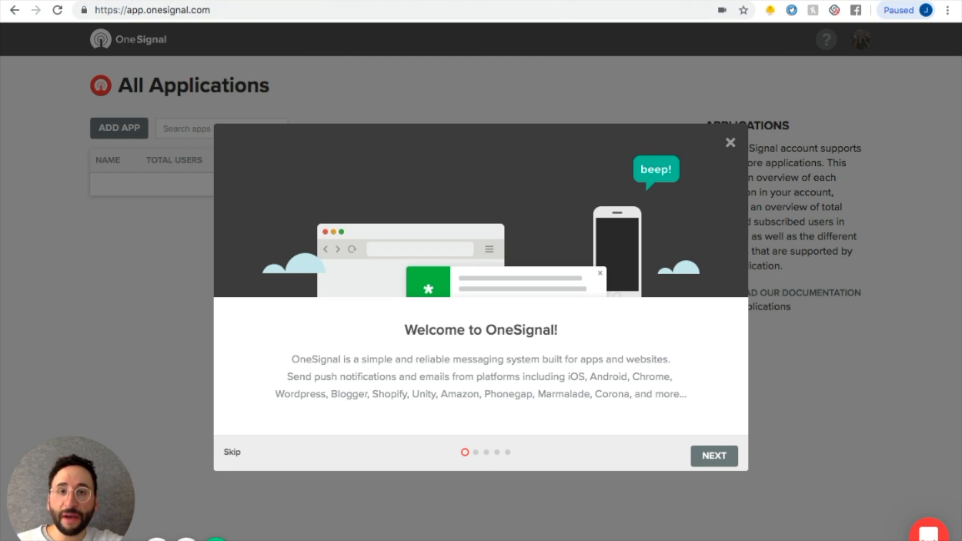
# In the Thunkable designer, search the components for push and add a Push Notification component to Screen1.
pyautogui.hotkey('ctrl', 'Tab')
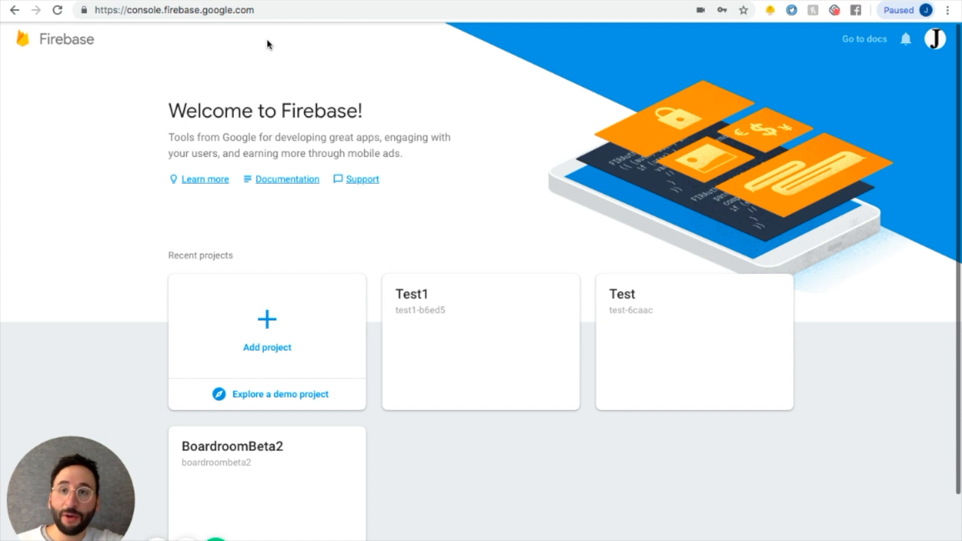
pyautogui.click(241, 1)
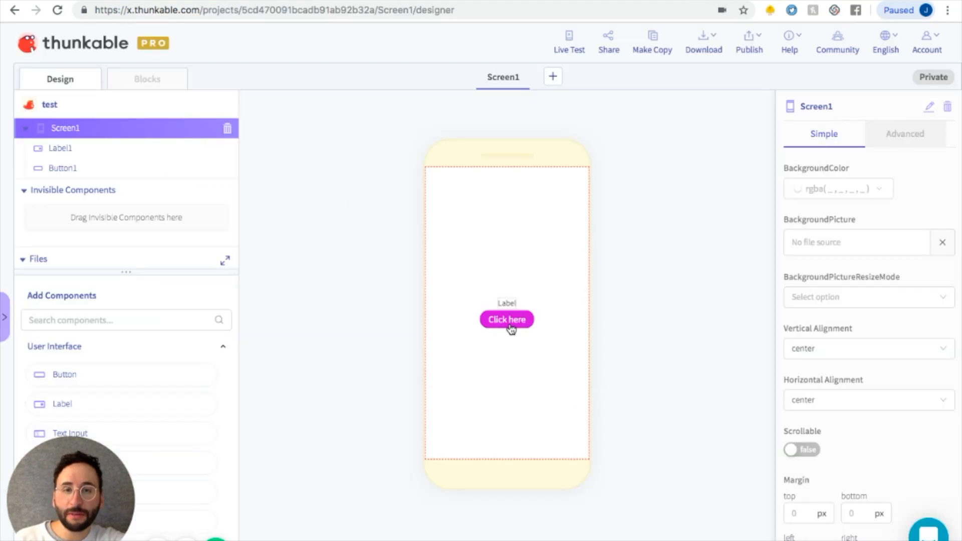
pyautogui.click(168, 89)
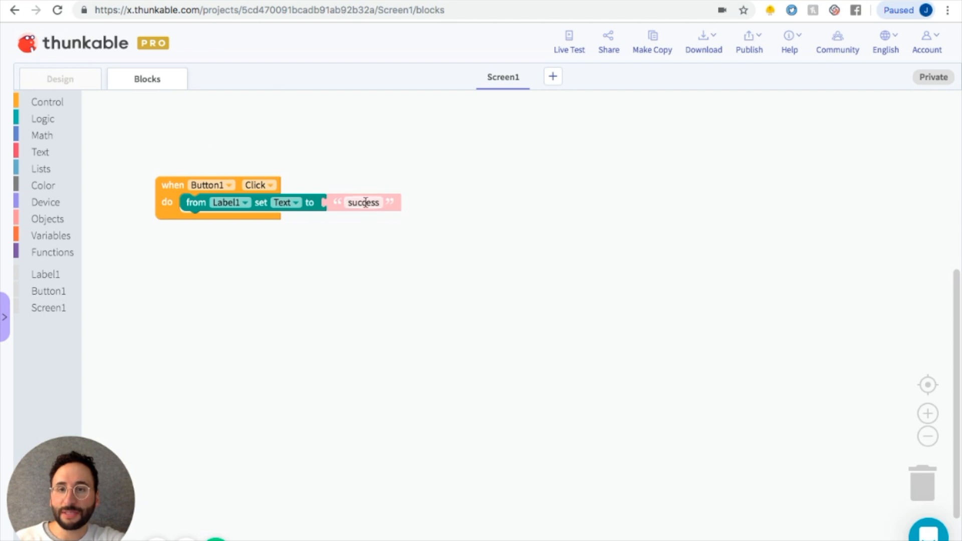
pyautogui.click(79, 81)
pyautogui.click(75, 318)
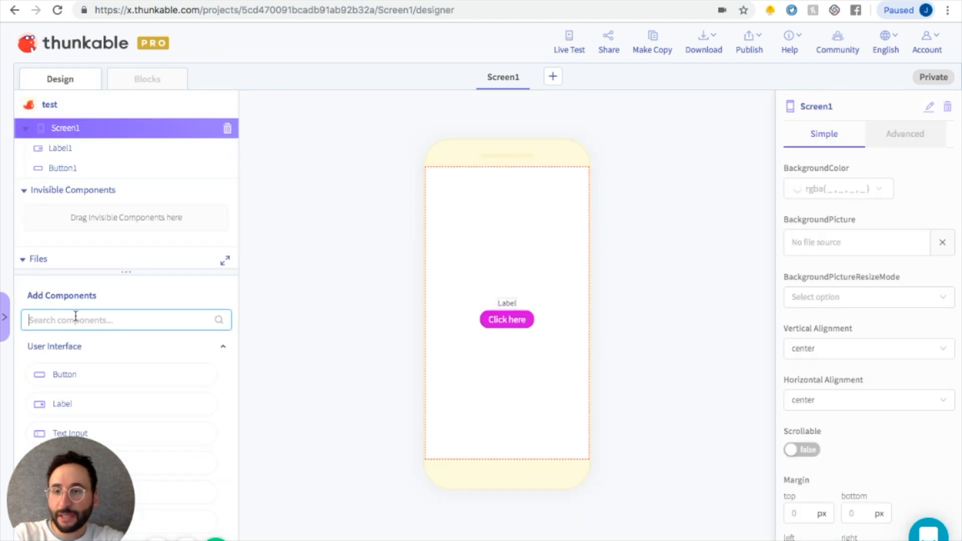
pyautogui.write('push')
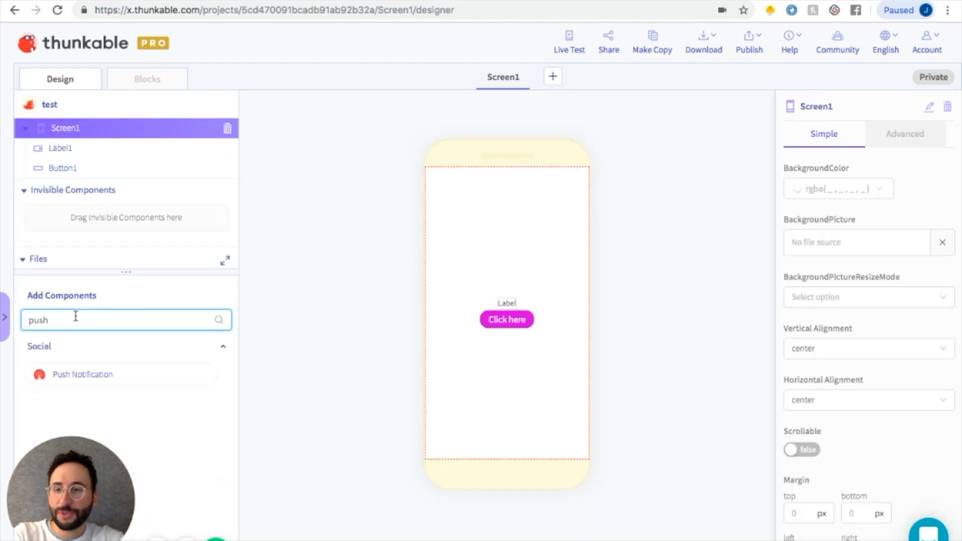
pyautogui.moveTo(82, 374); pyautogui.dragTo(507, 254)
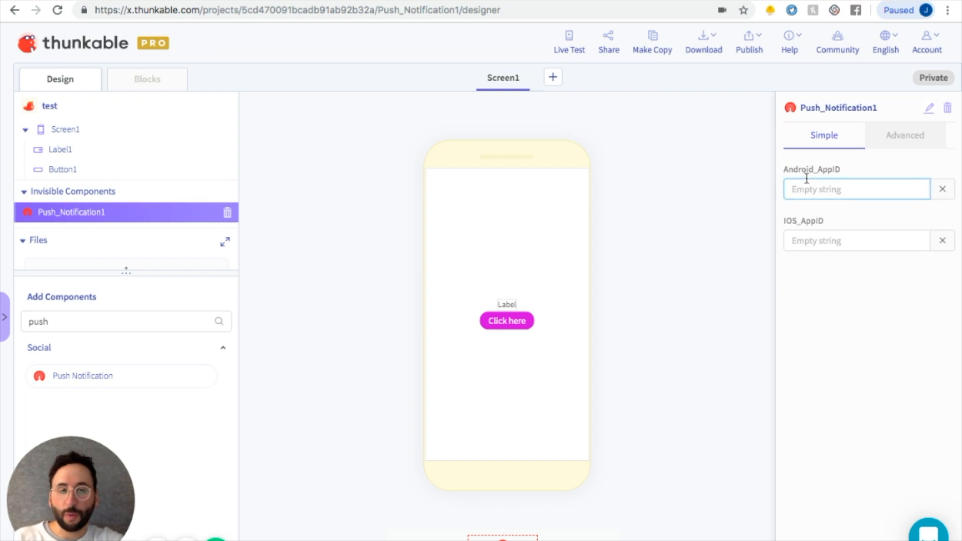
# In OneSignal, step through the welcome tour and close it.
pyautogui.click(416, 1)
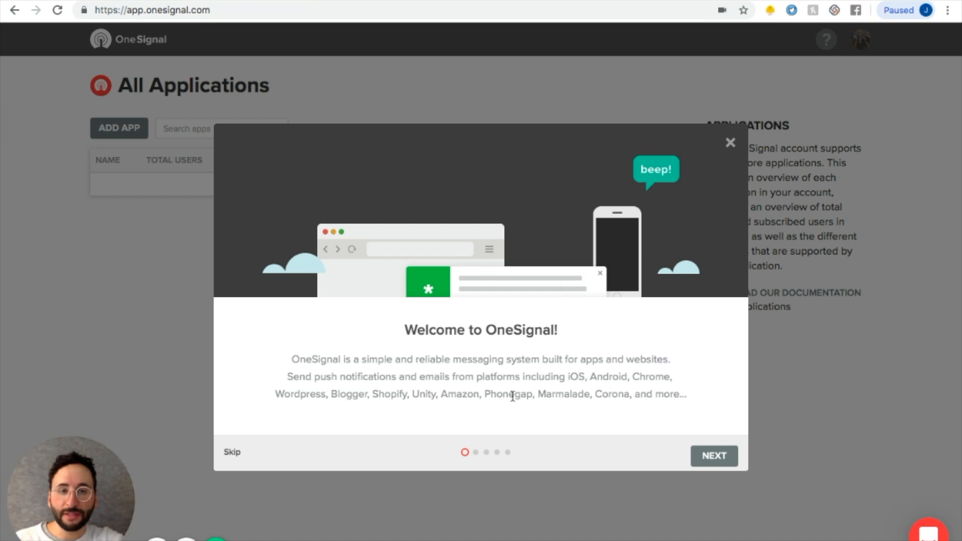
pyautogui.click(699, 457)
pyautogui.click(701, 456)
pyautogui.click(701, 456)
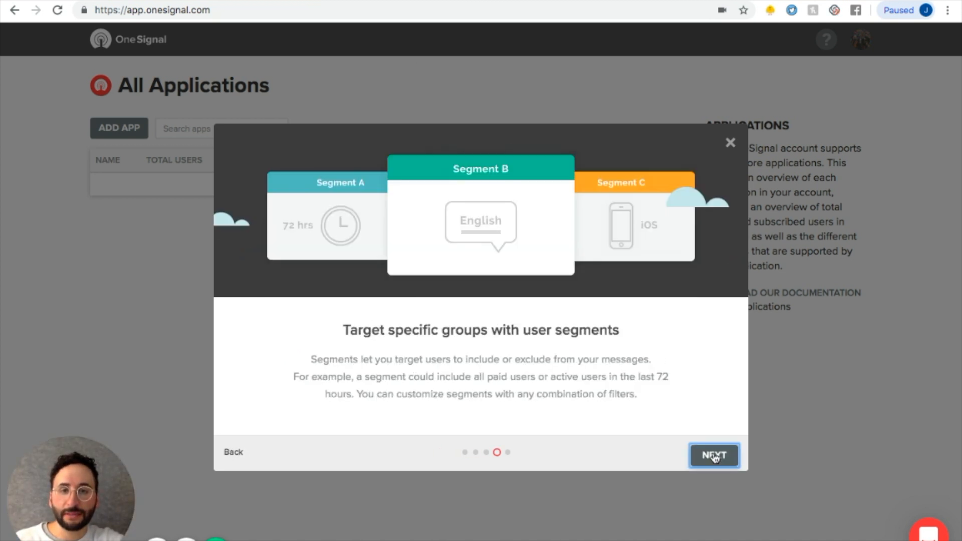
pyautogui.click(714, 456)
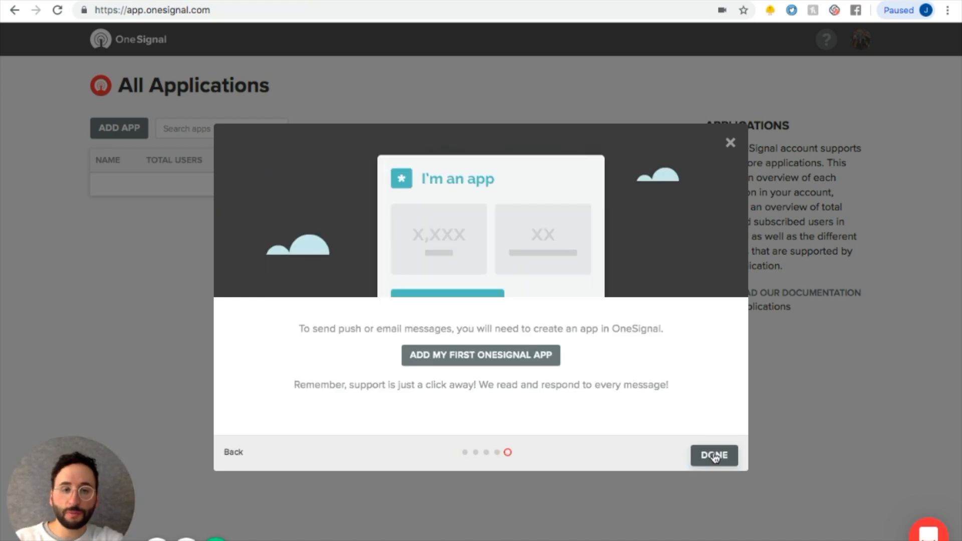
pyautogui.click(715, 455)
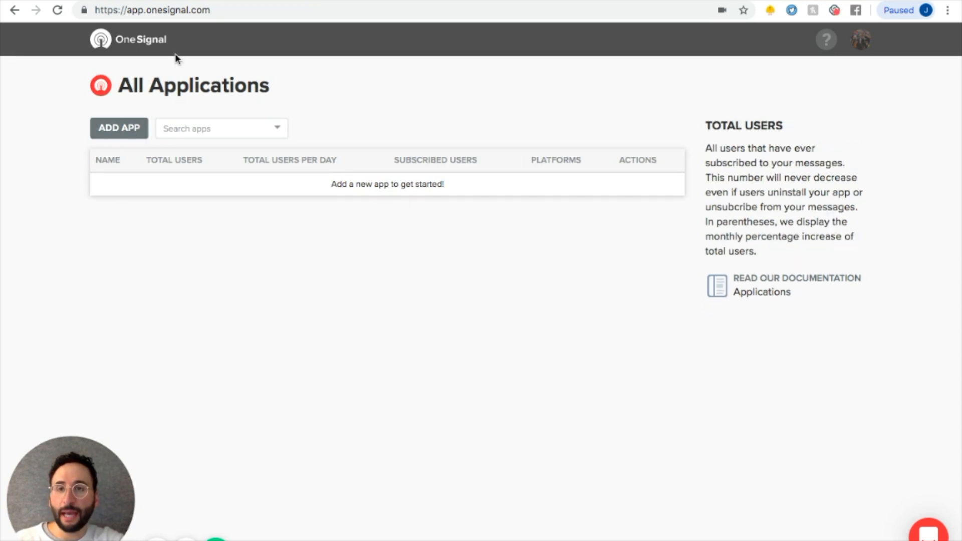
# Add a new OneSignal app named Test App.
pyautogui.click(224, 2)
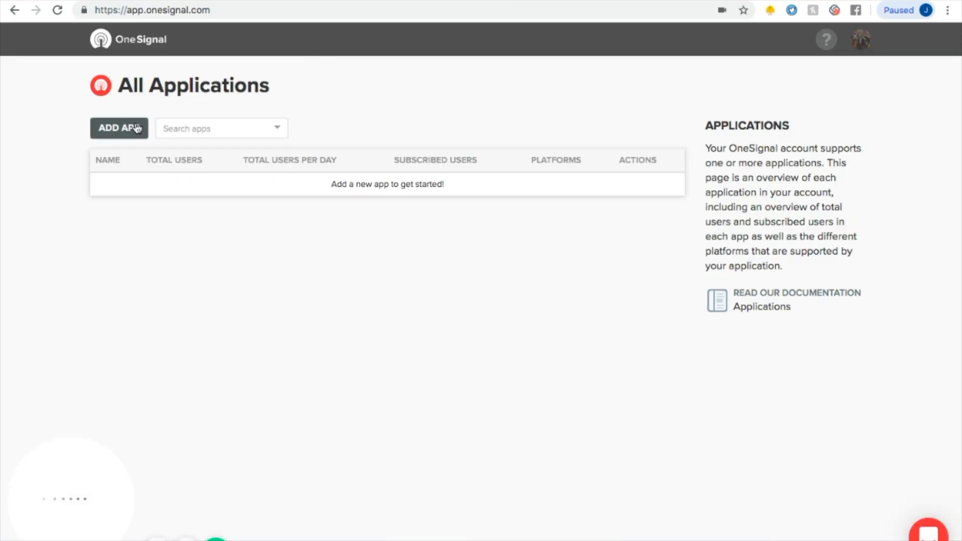
pyautogui.click(119, 128)
pyautogui.write('Test App')
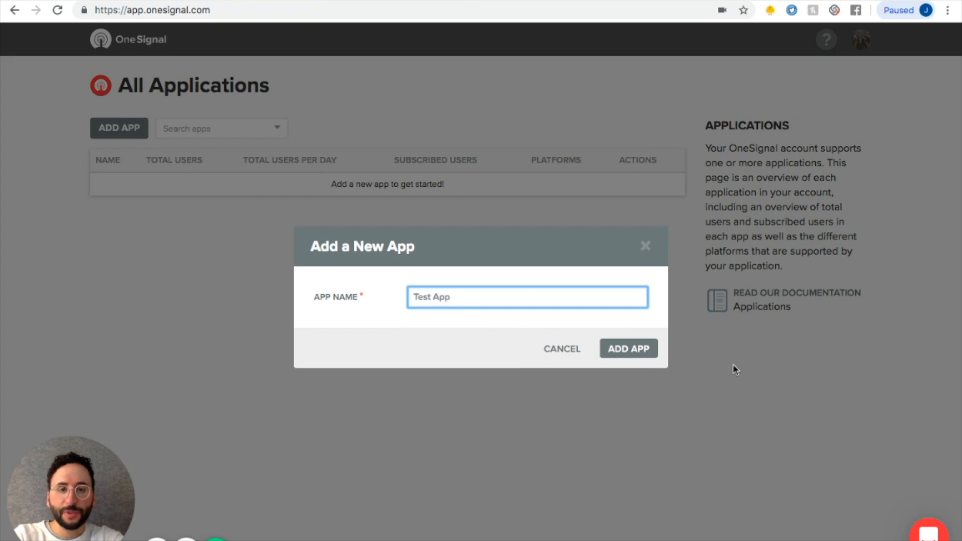
pyautogui.click(631, 350)
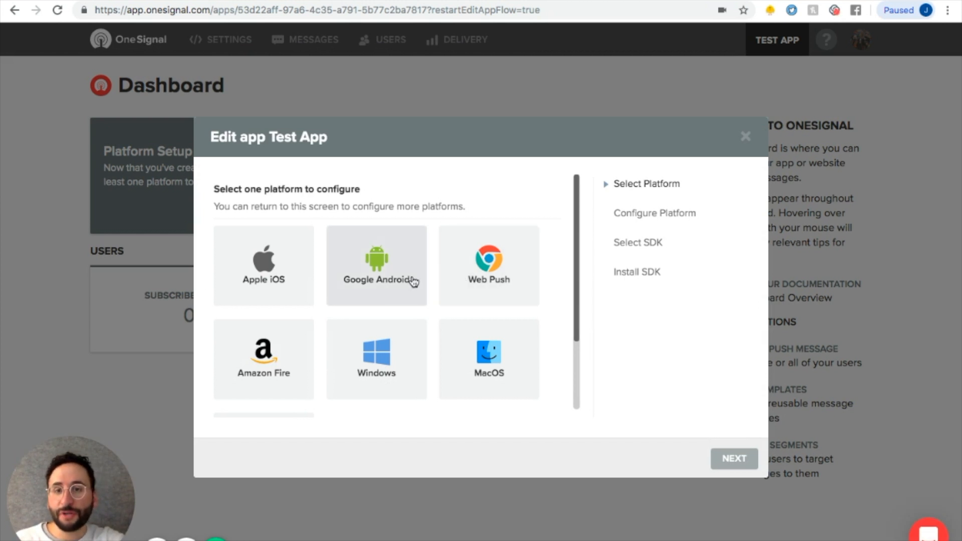
# Choose Google Android as the platform to configure and continue.
pyautogui.click(378, 259)
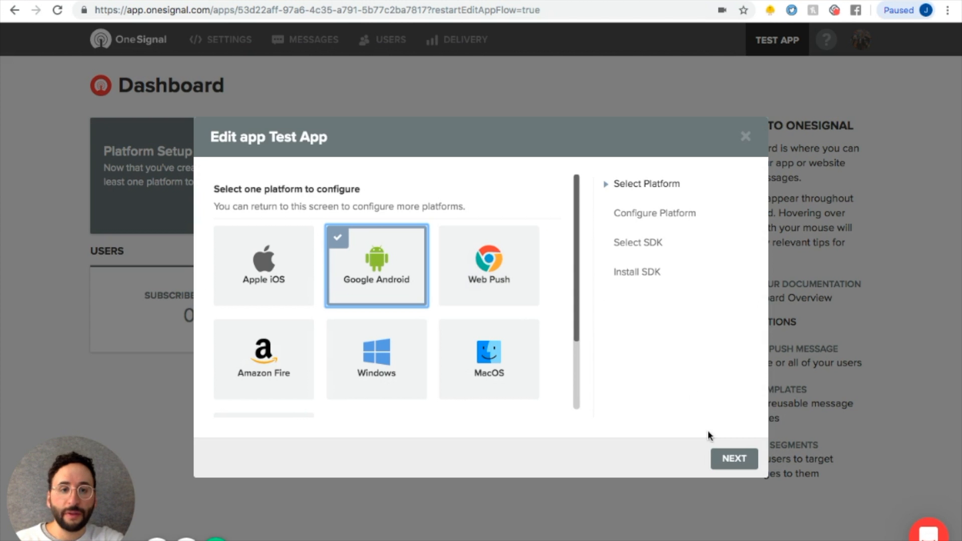
pyautogui.click(726, 457)
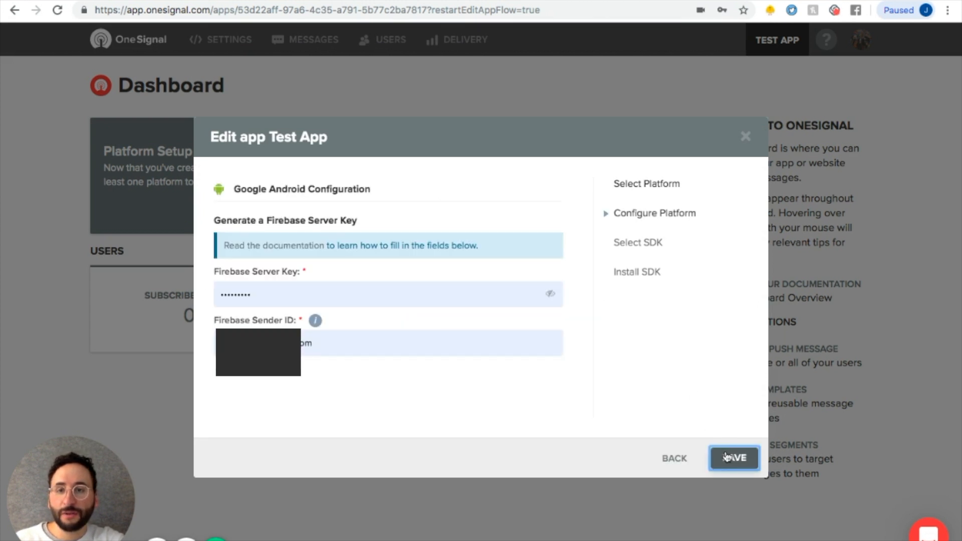
# In the Firebase console, create a project named Test App, accepting the controller-controller terms.
pyautogui.moveTo(299, 266)
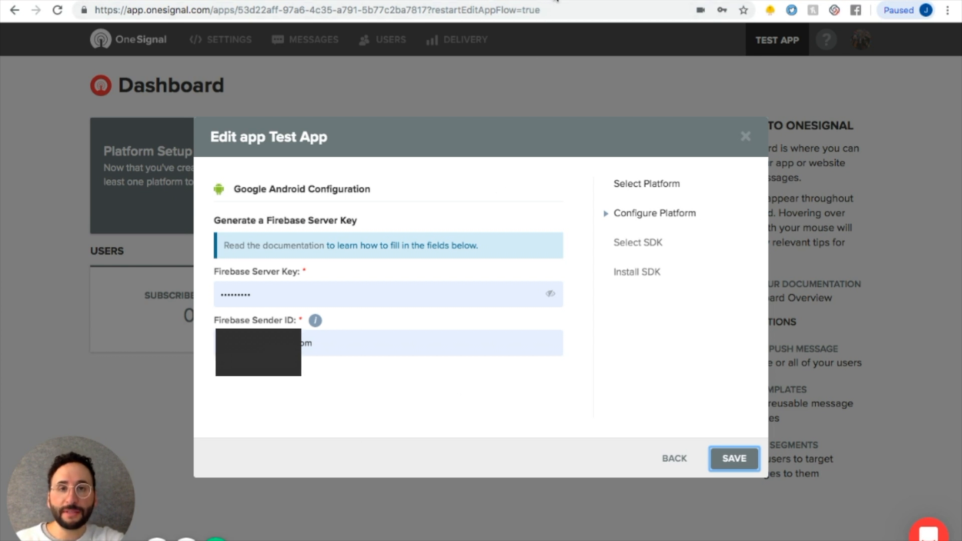
pyautogui.click(555, 1)
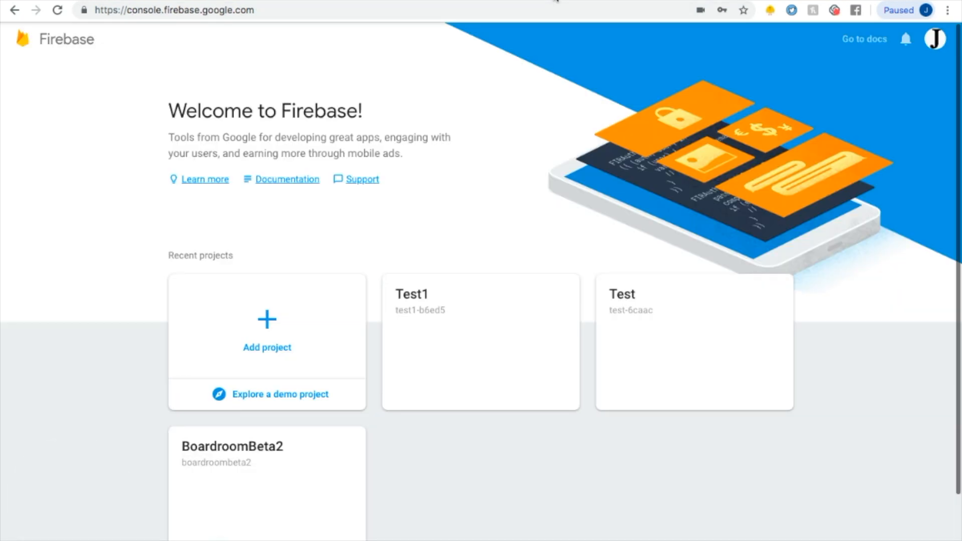
pyautogui.click(275, 327)
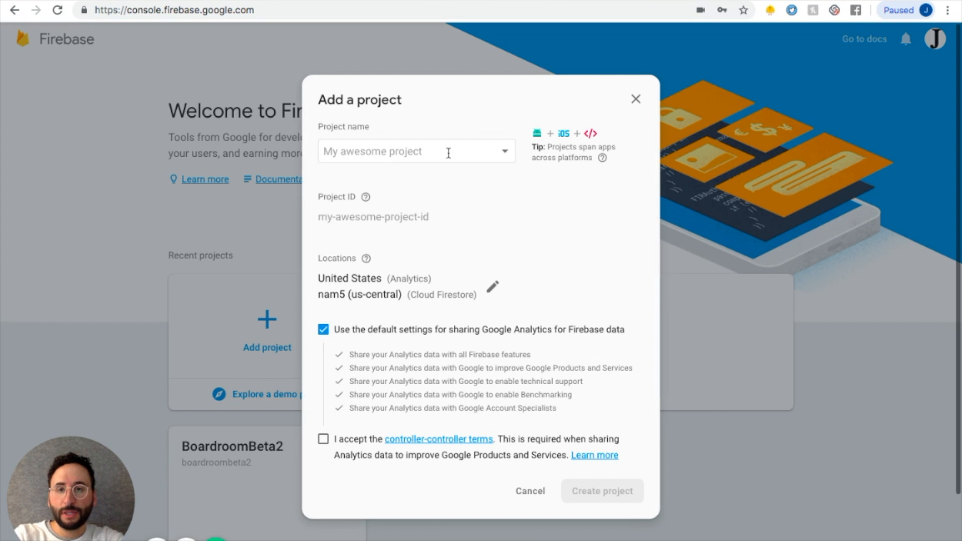
pyautogui.write('Test App')
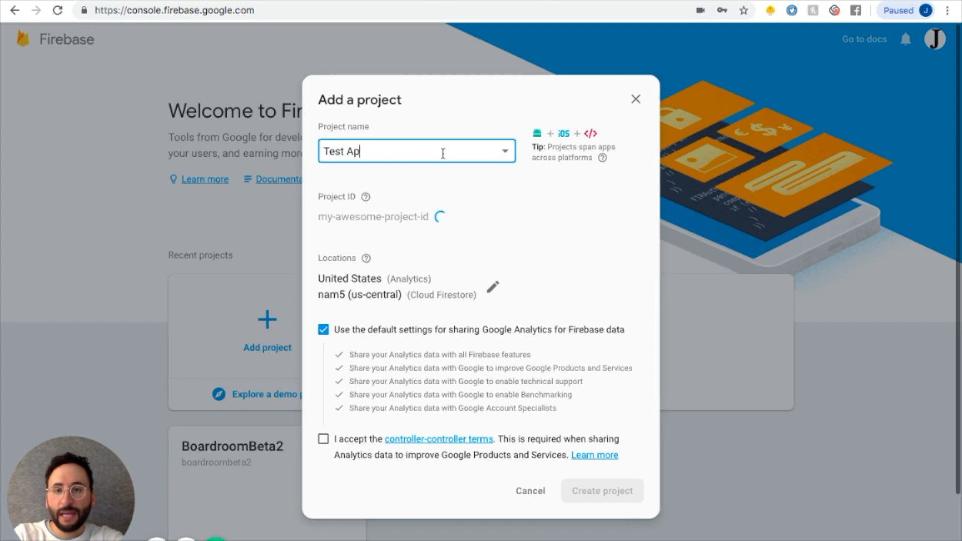
pyautogui.click(323, 440)
pyautogui.click(605, 491)
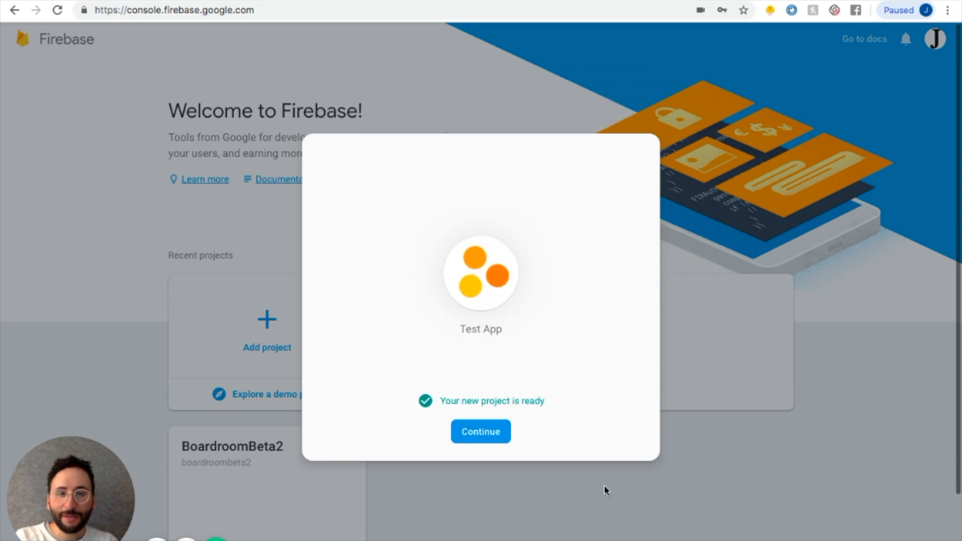
pyautogui.click(490, 435)
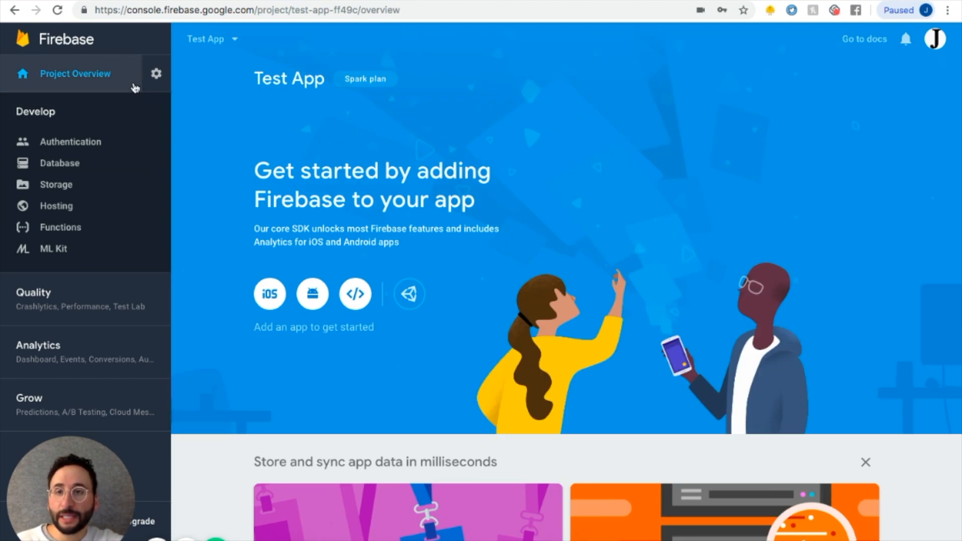
# Copy the server key from the project's Cloud Messaging settings into OneSignal's Firebase Server Key field.
pyautogui.click(154, 74)
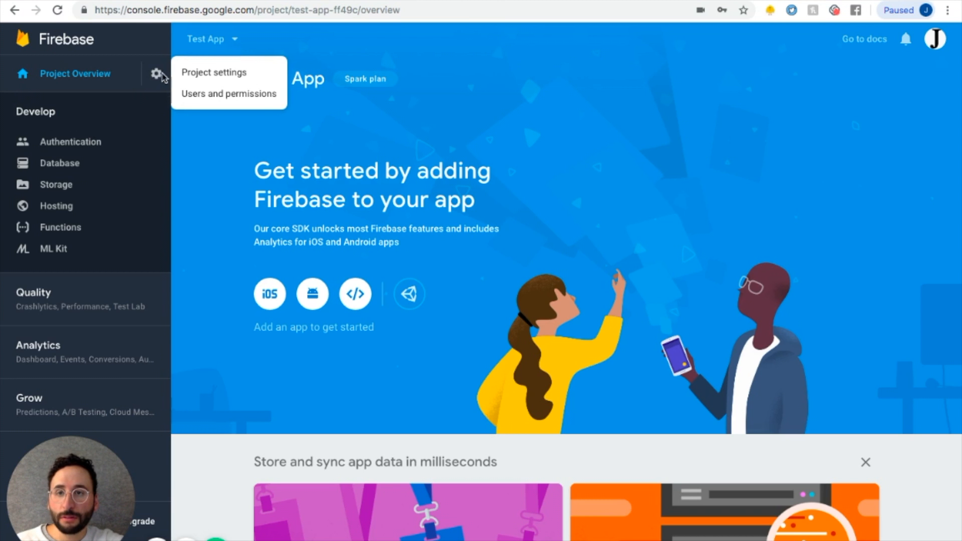
pyautogui.click(219, 75)
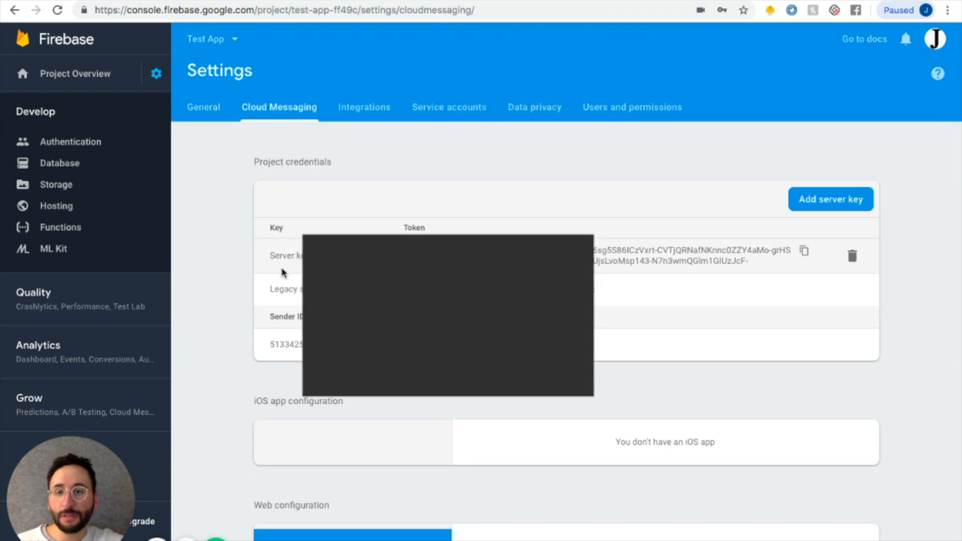
pyautogui.click(806, 253)
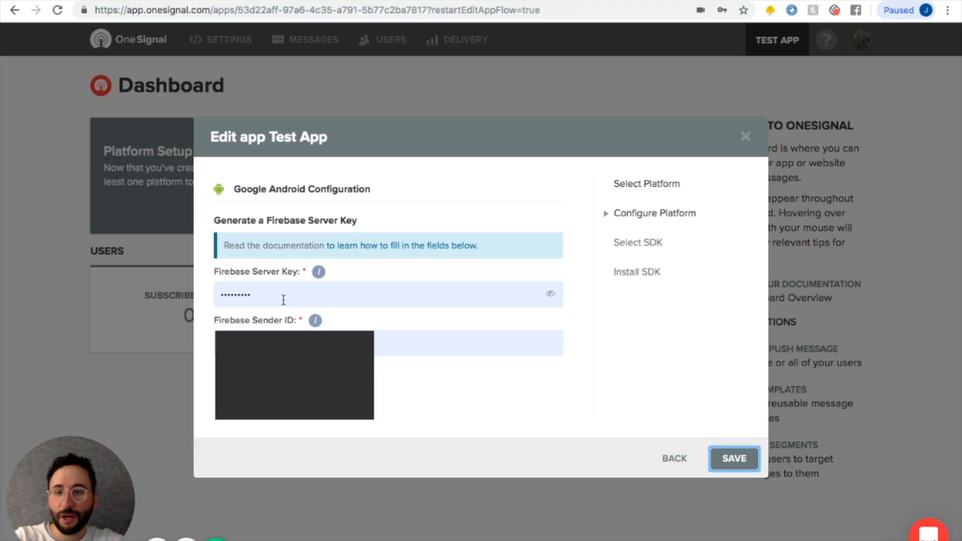
pyautogui.doubleClick(283, 299)
pyautogui.hotkey('ctrl', 'v')
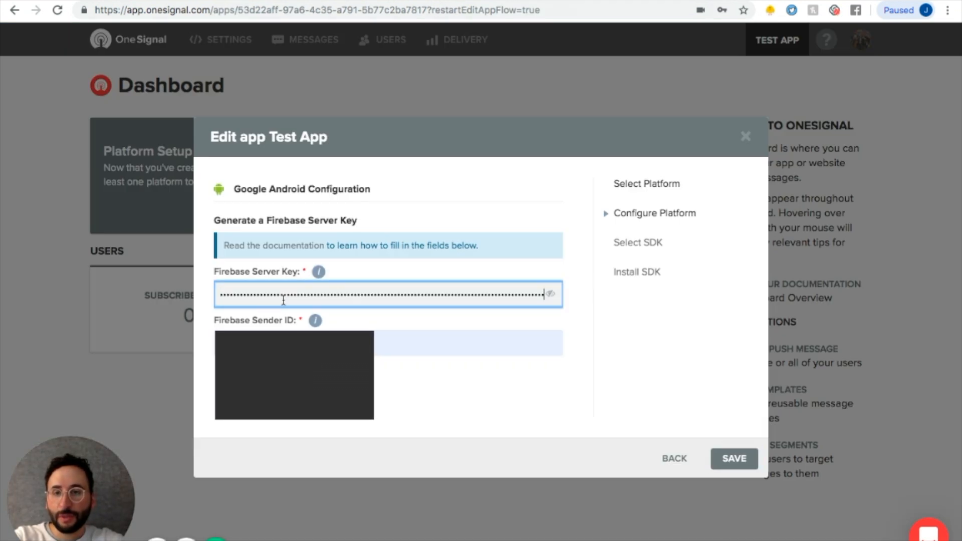
# Copy the Firebase Sender ID into OneSignal's Firebase Sender ID field and save the Android configuration.
pyautogui.click(625, 393)
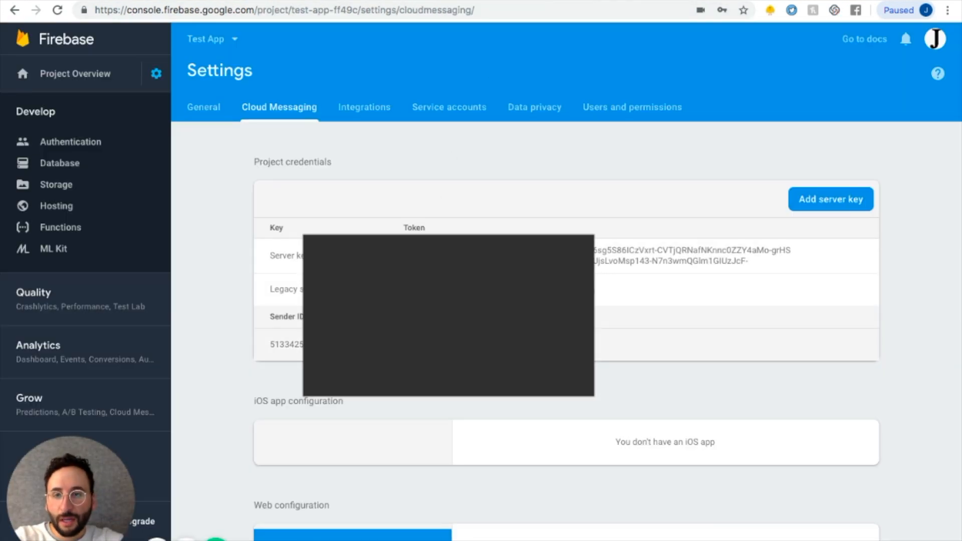
pyautogui.click(343, 344)
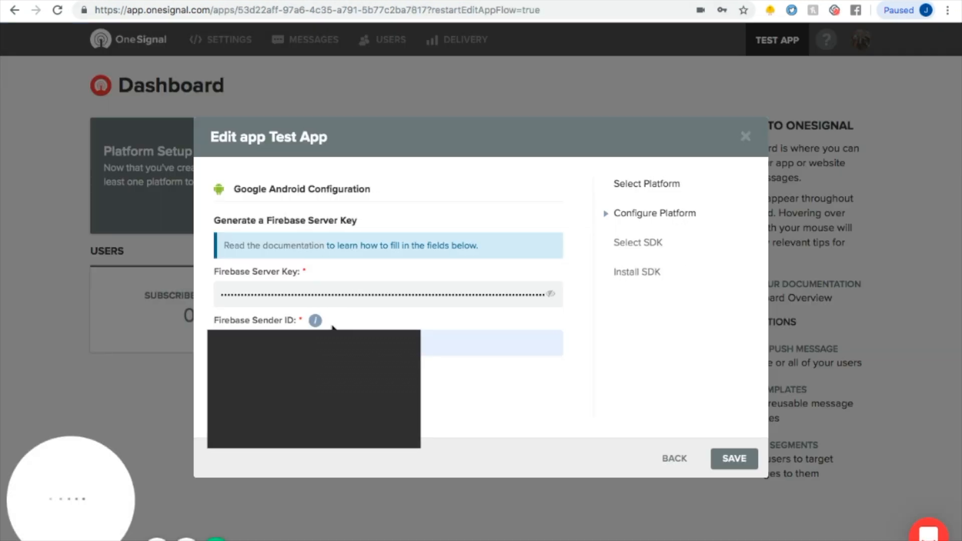
pyautogui.click(491, 343)
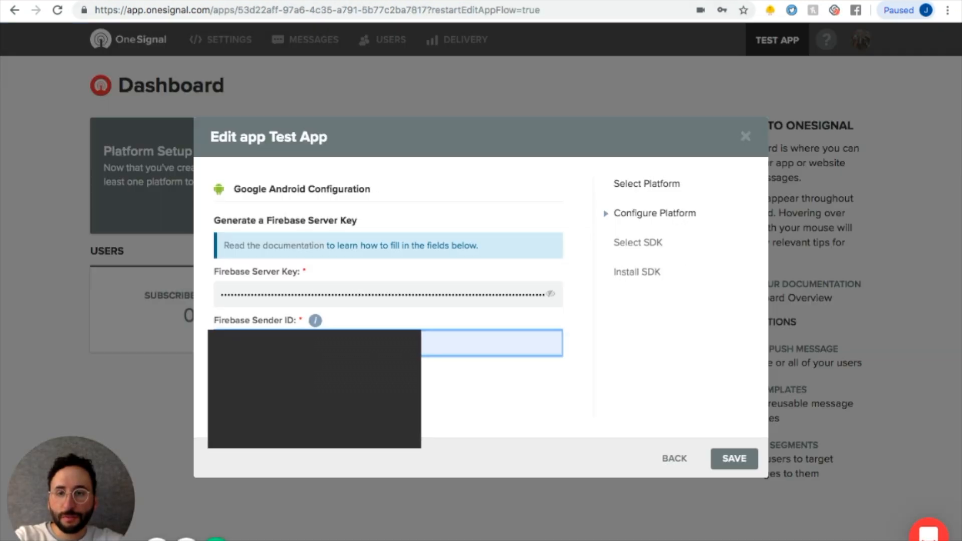
pyautogui.click(396, 390)
pyautogui.click(537, 453)
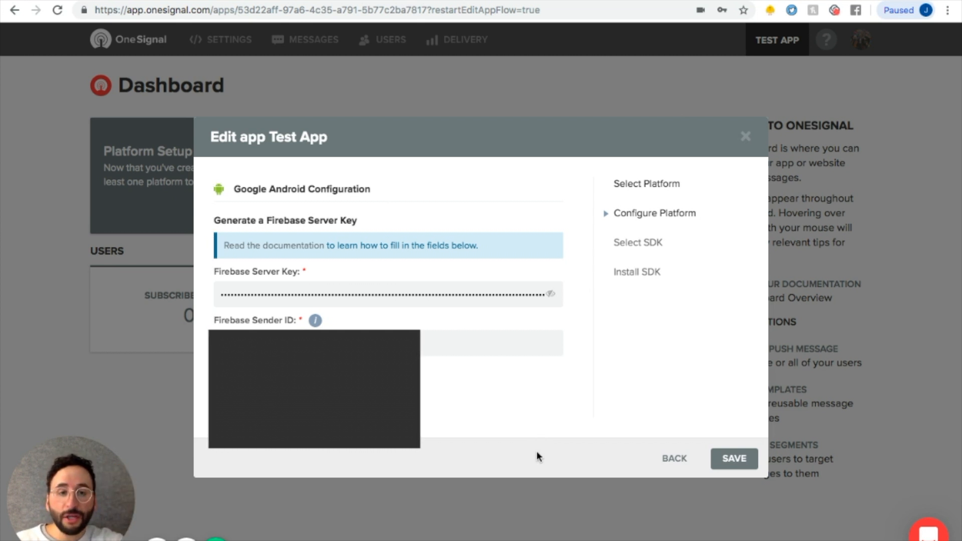
pyautogui.click(736, 464)
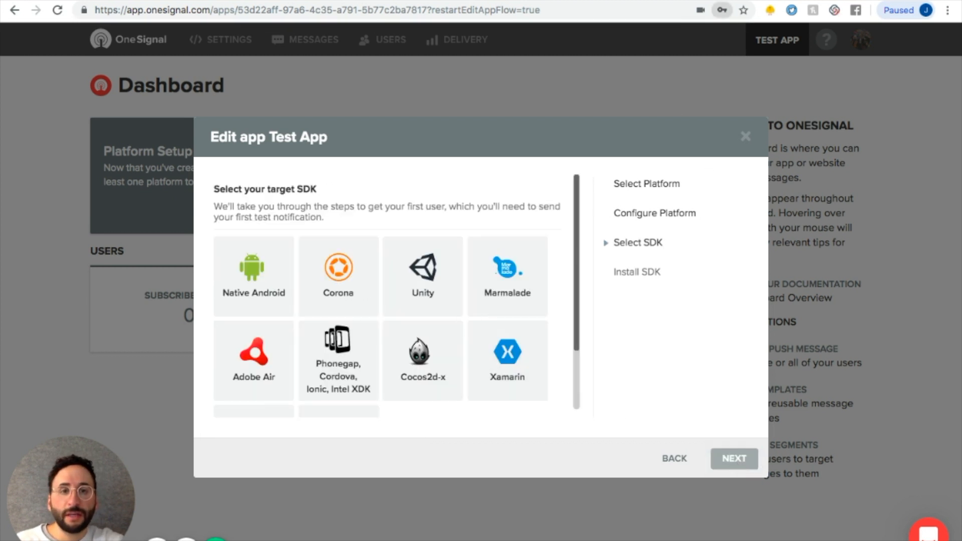
# Select Native Android as the target SDK and continue.
pyautogui.click(258, 274)
pyautogui.click(731, 462)
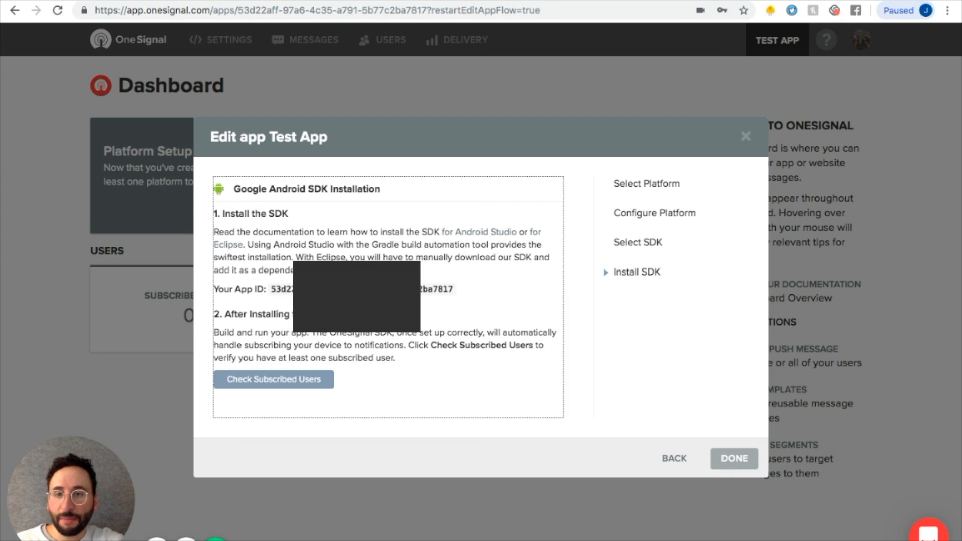
# Copy the OneSignal App ID into the Push Notification component's Android_AppID property in Thunkable.
pyautogui.moveTo(454, 290); pyautogui.dragTo(271, 288)
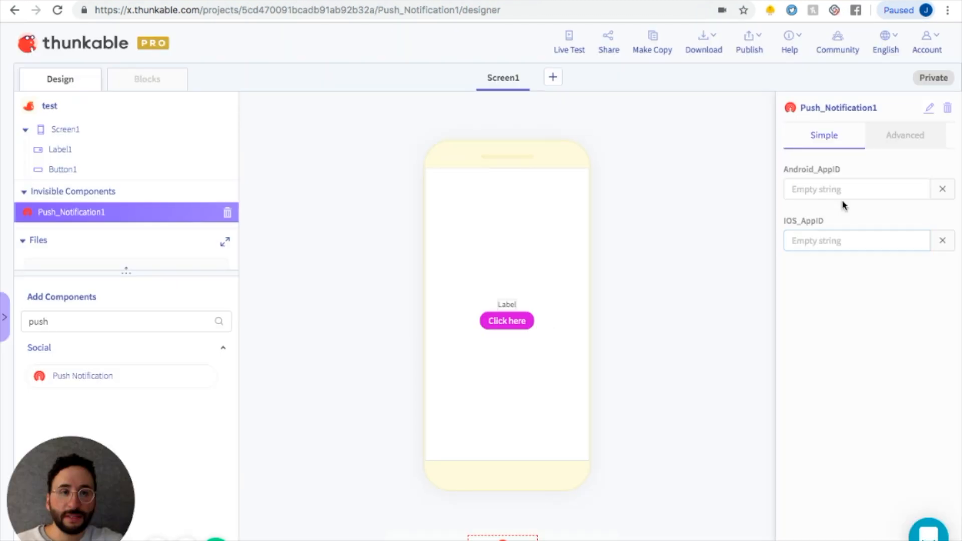
pyautogui.click(822, 191)
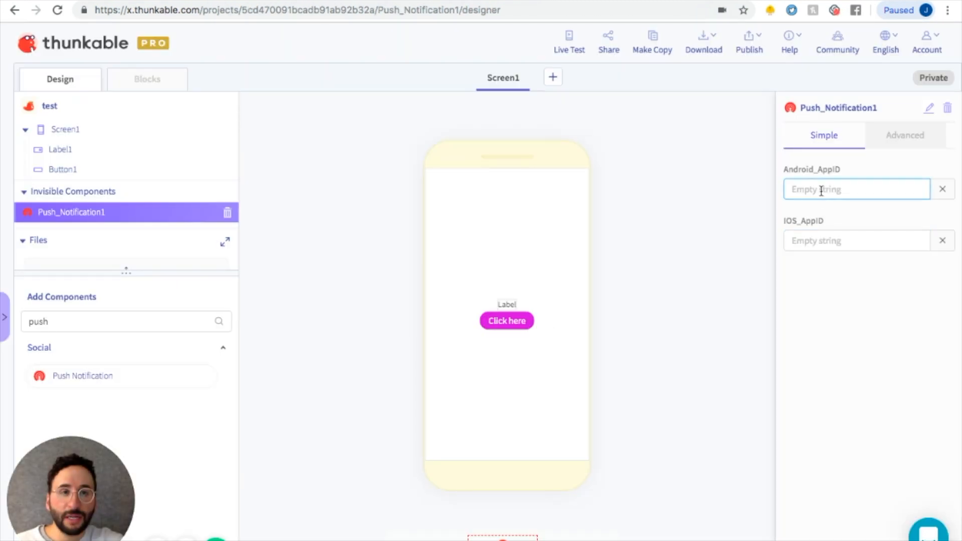
pyautogui.press('super+v')
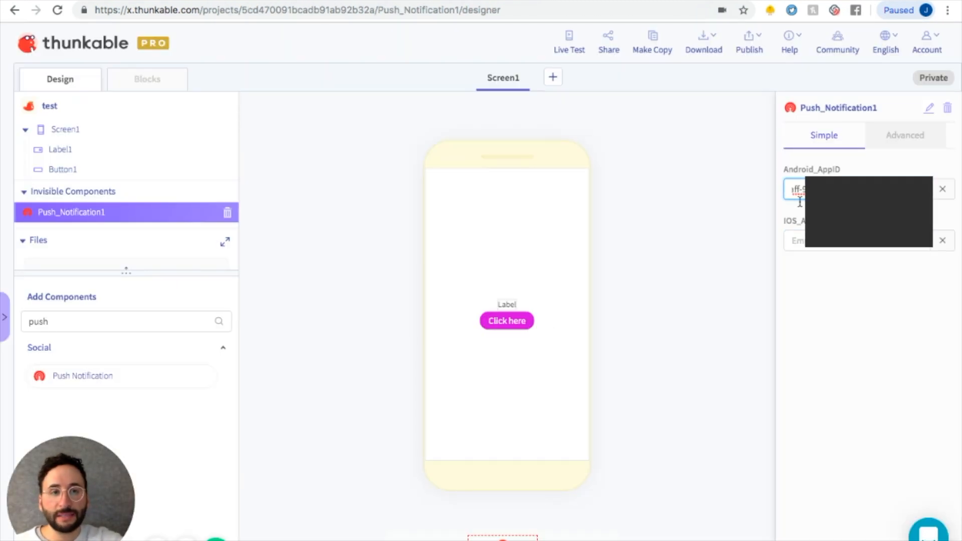
pyautogui.click(633, 217)
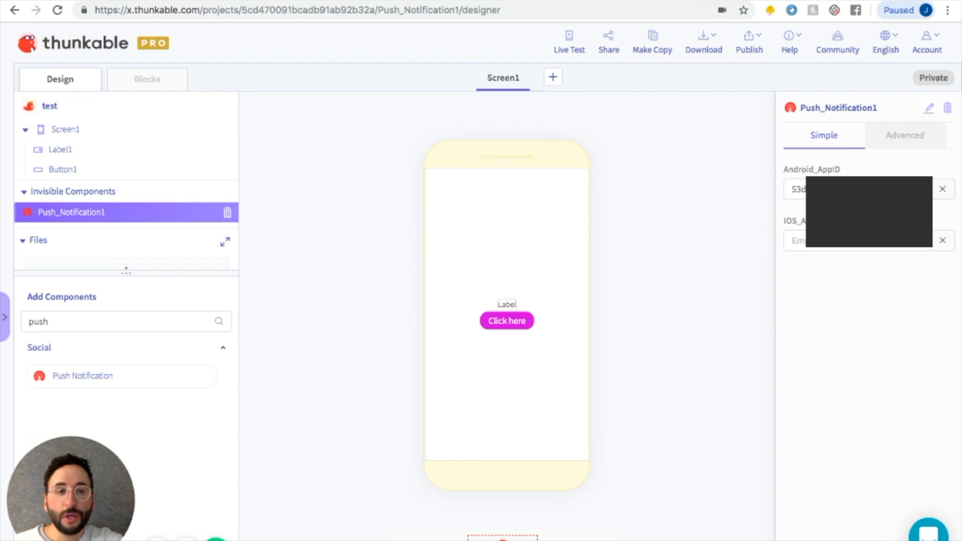
# Check for subscribed users on the Install SDK page and finish the OneSignal app setup.
pyautogui.click(245, 1)
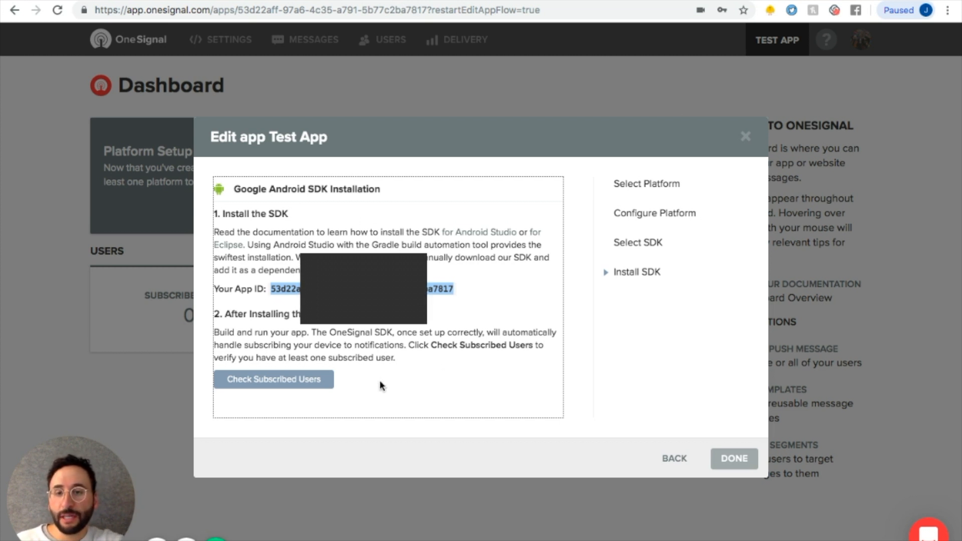
pyautogui.click(280, 381)
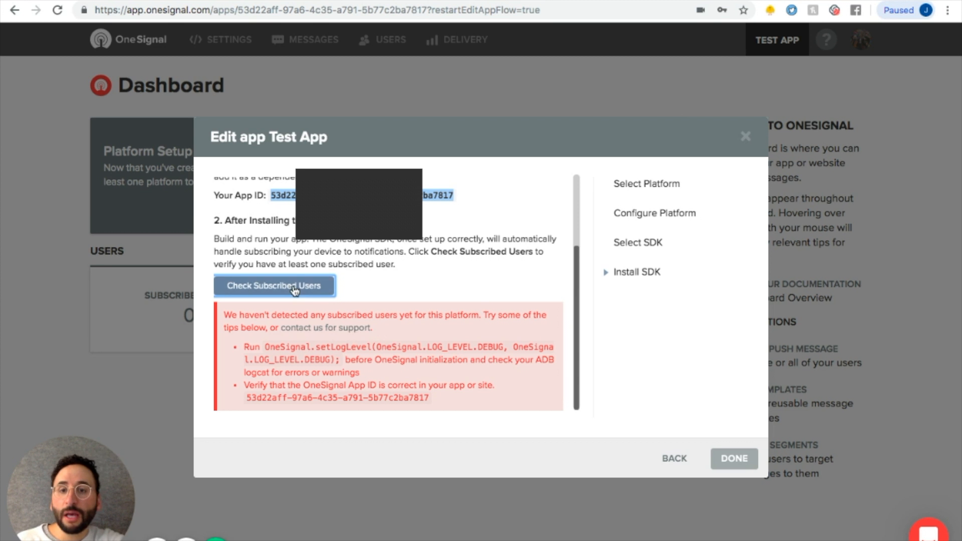
pyautogui.click(417, 290)
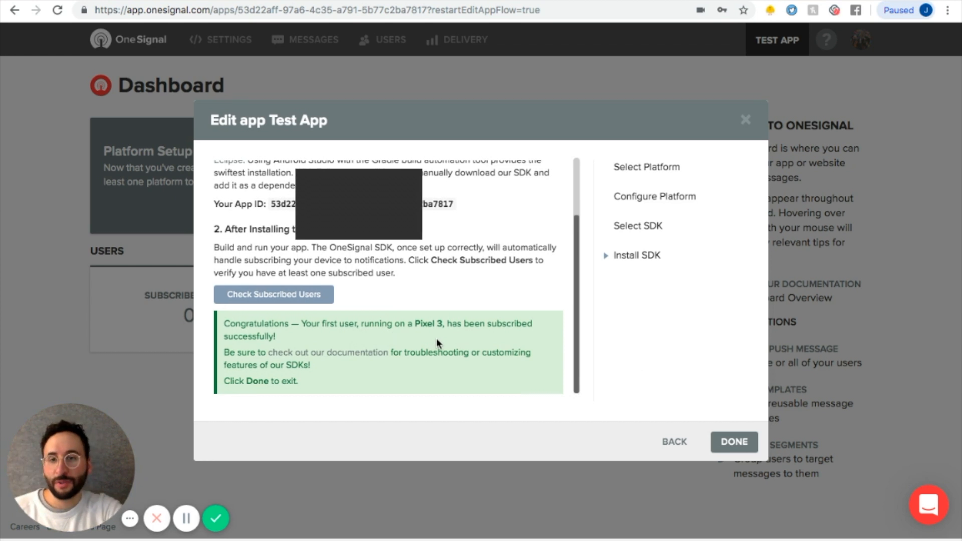
pyautogui.click(733, 442)
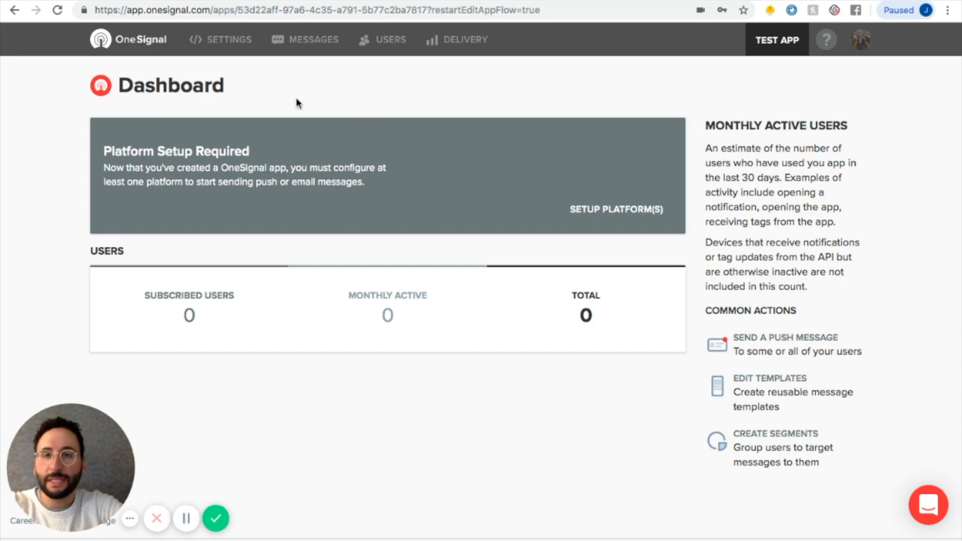
# Create a new push message titled "Thunkable Tutorial" with the message "This is a test! I hope it wor".
pyautogui.click(290, 34)
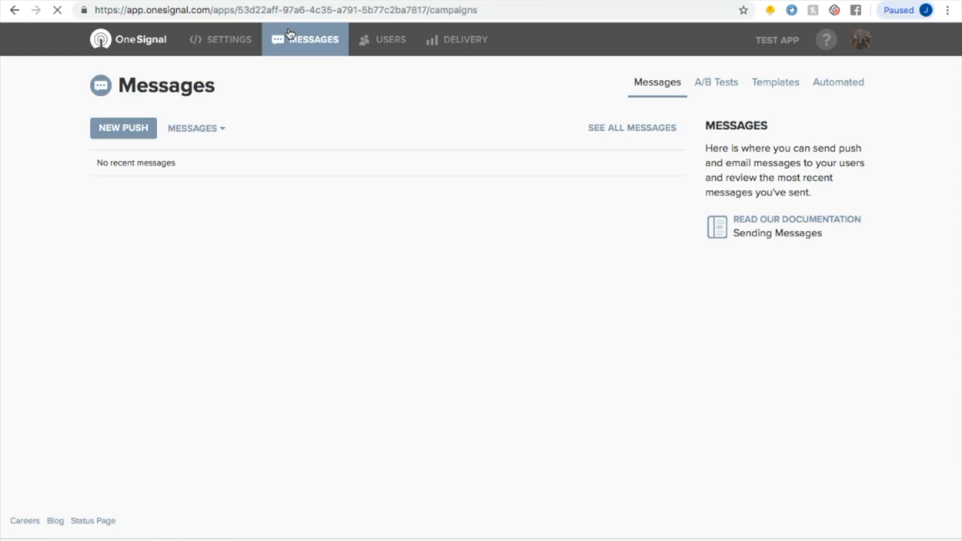
pyautogui.click(130, 129)
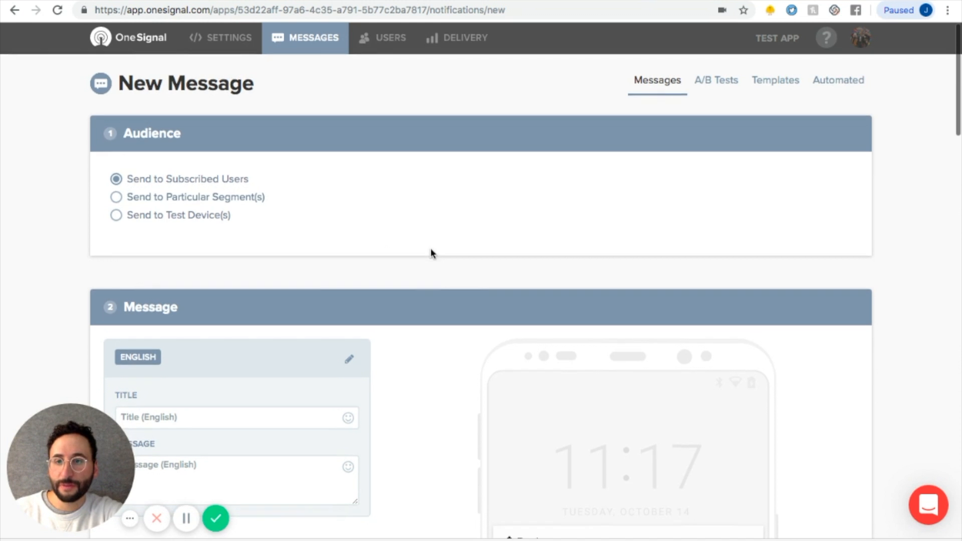
pyautogui.scroll(-3, 431, 251)
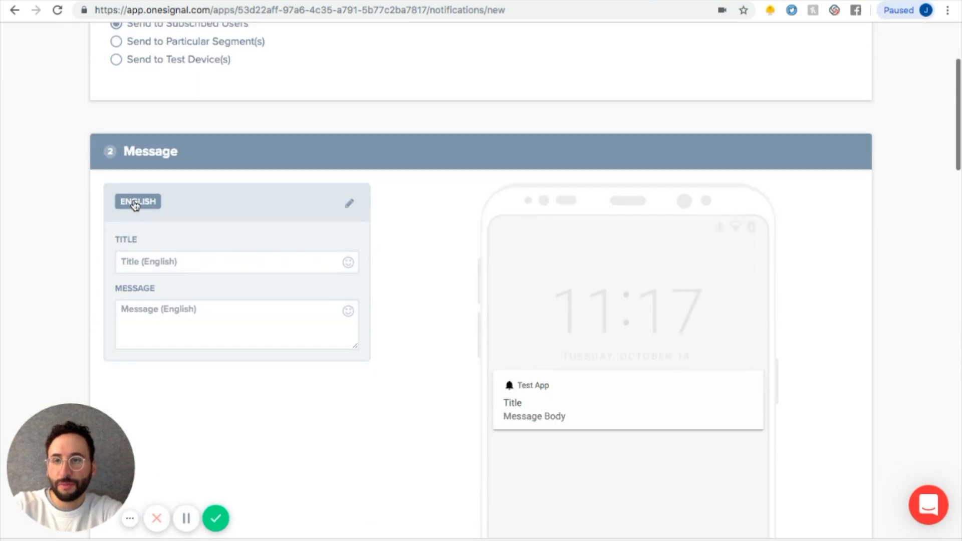
pyautogui.click(196, 258)
pyautogui.write('Thunkable Tutoria')
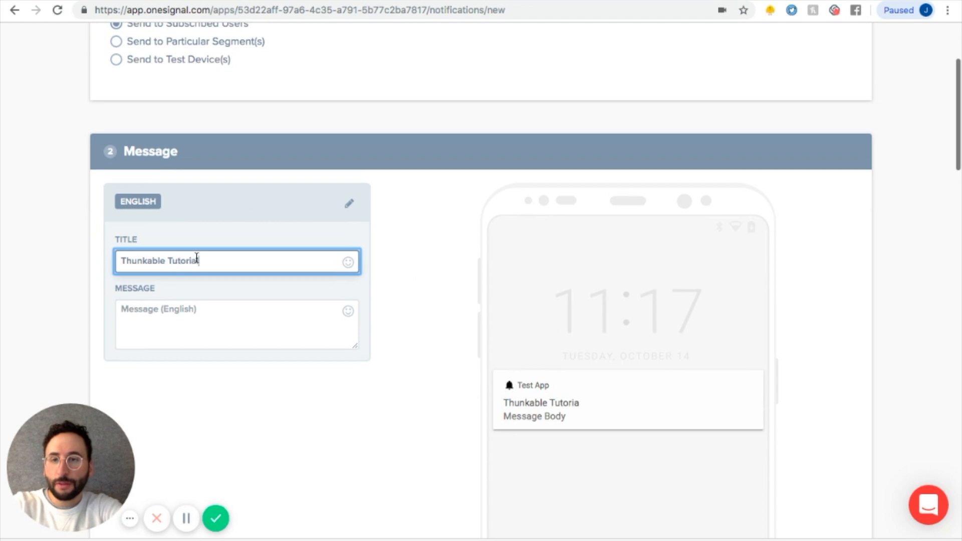
pyautogui.write('l')
pyautogui.press('Tab')
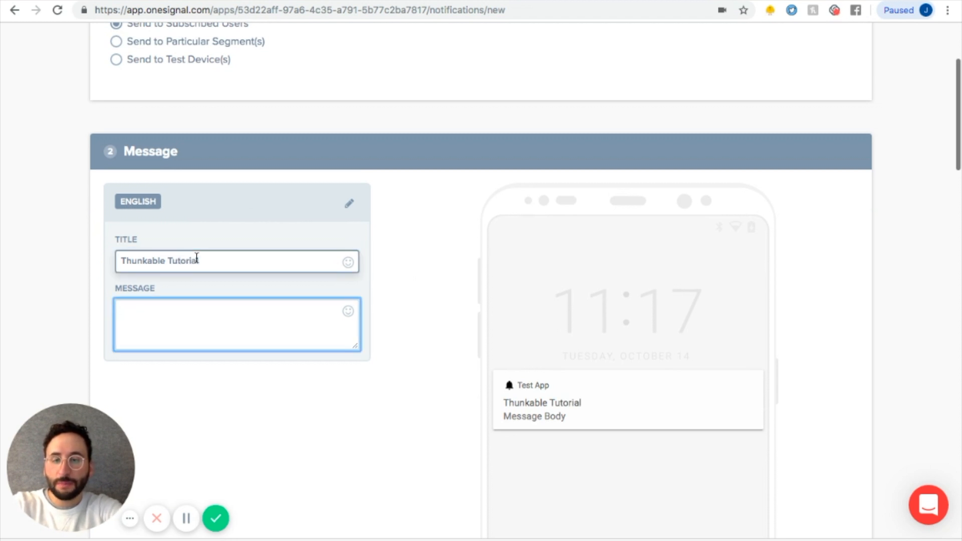
pyautogui.write('This is a')
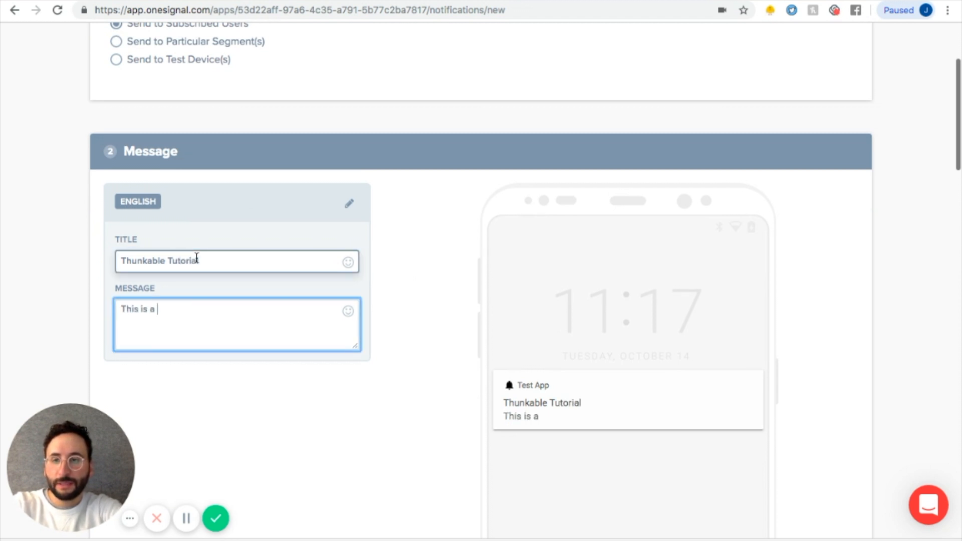
pyautogui.write(' test! I hope it works.')
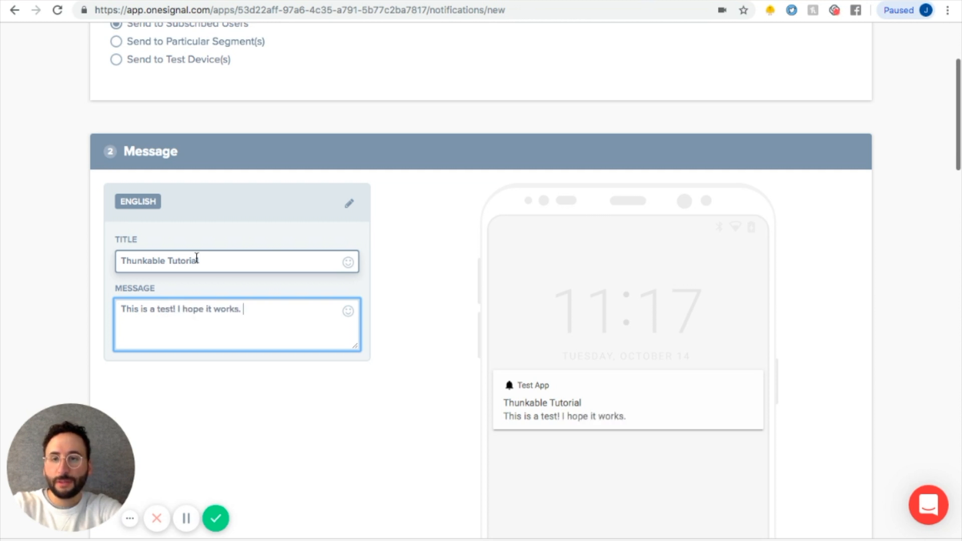
# Confirm and send the push message immediately to subscribed users.
pyautogui.scroll(-10, 194, 223)
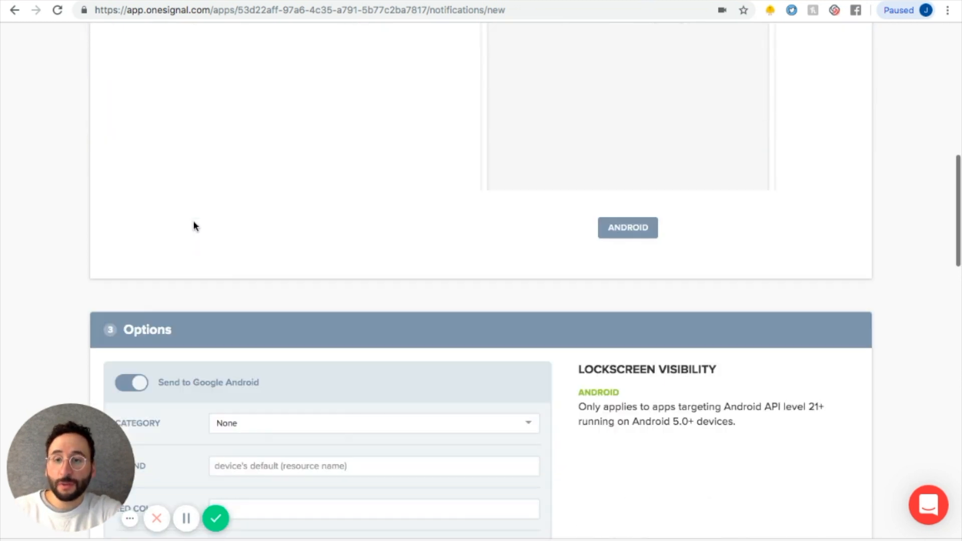
pyautogui.scroll(-5, 194, 226)
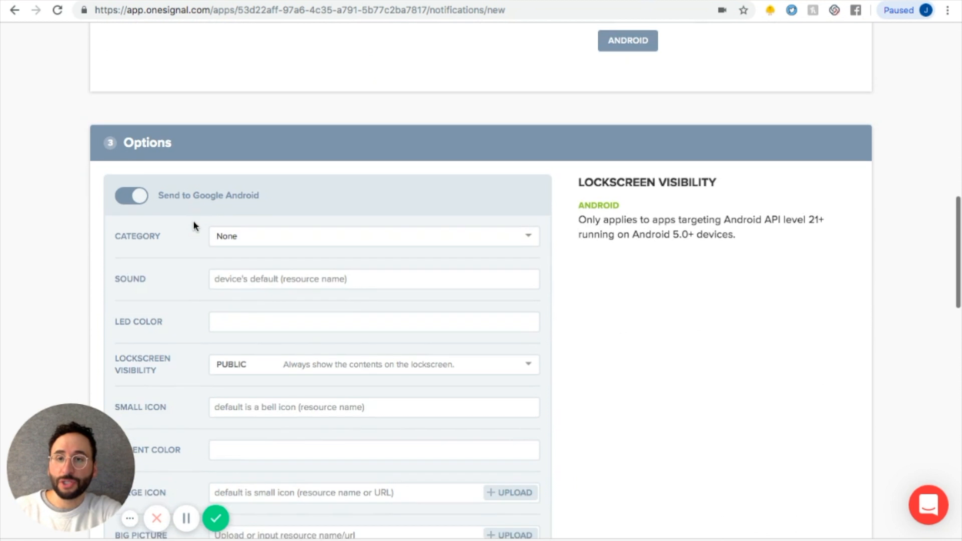
pyautogui.scroll(-2, 193, 226)
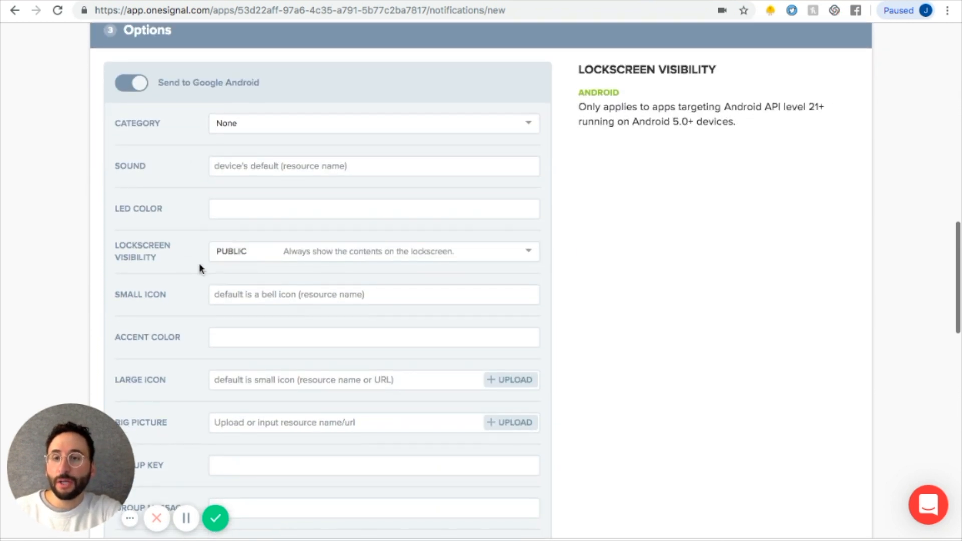
pyautogui.scroll(-3, 199, 269)
pyautogui.click(340, 293)
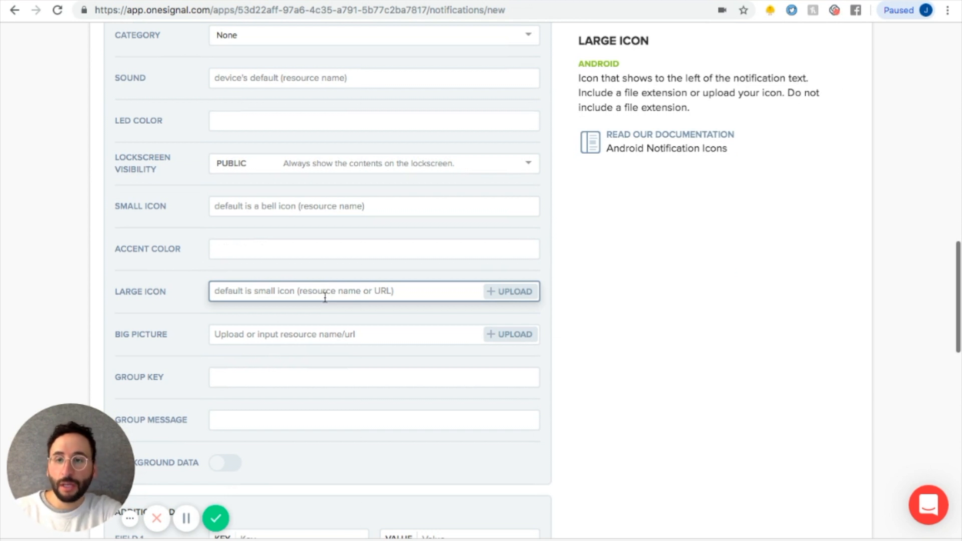
pyautogui.scroll(-8, 326, 298)
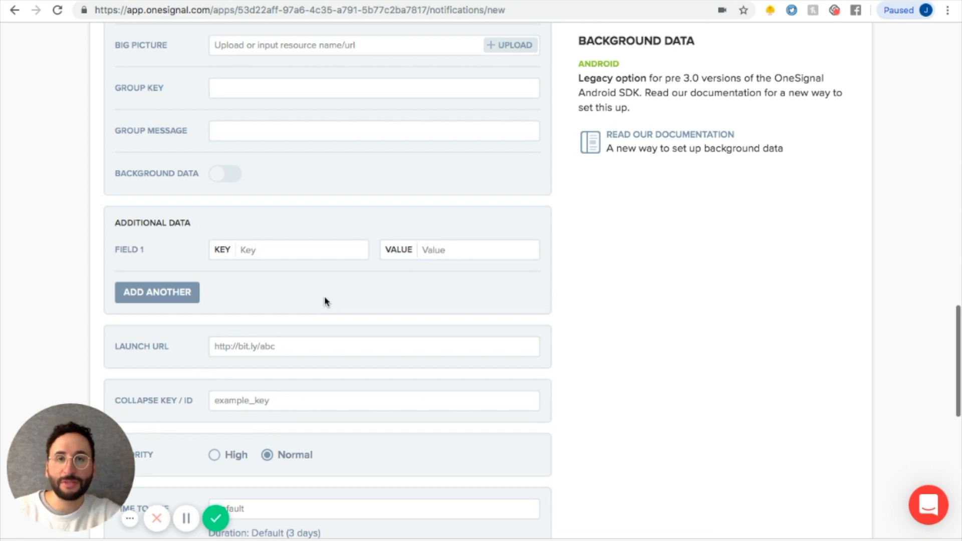
pyautogui.scroll(-10, 325, 301)
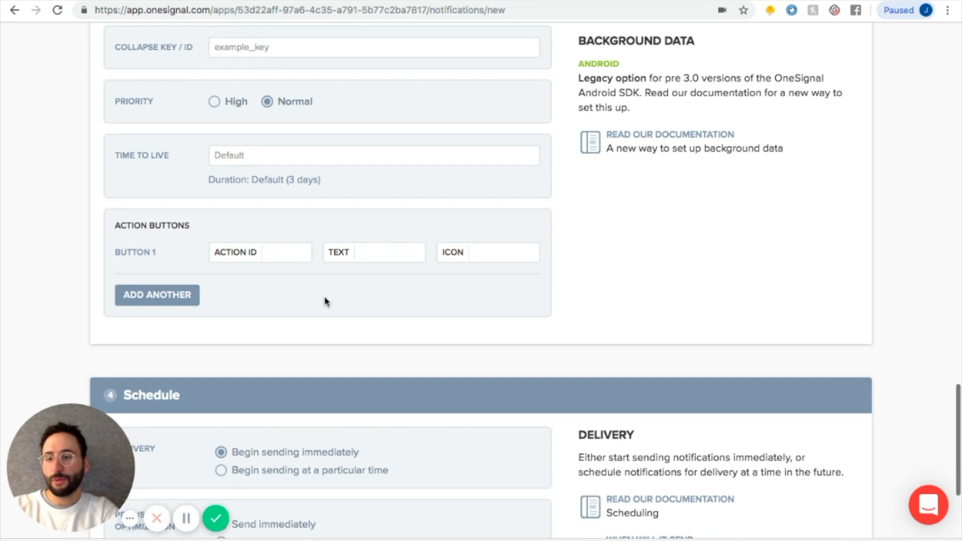
pyautogui.scroll(-5, 326, 301)
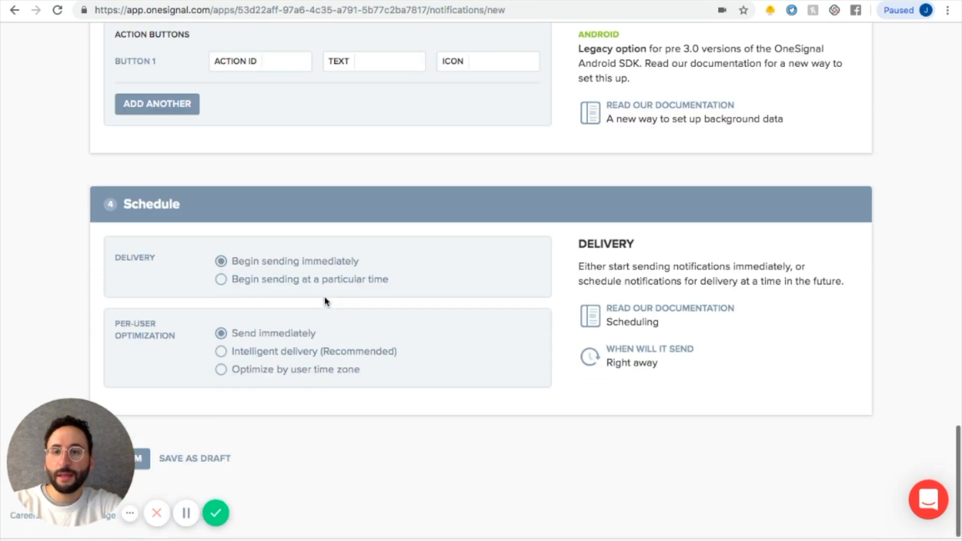
pyautogui.scroll(-3, 270, 374)
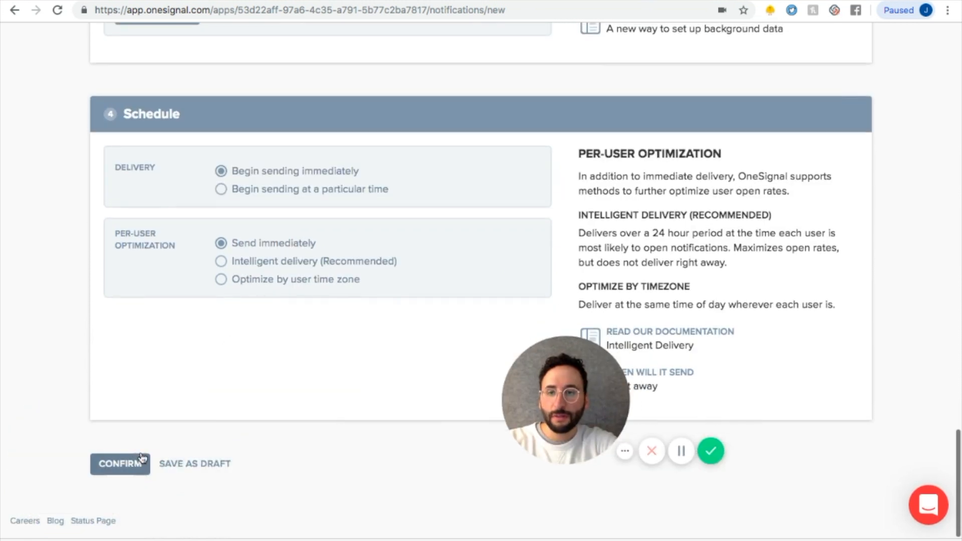
pyautogui.click(132, 458)
pyautogui.moveTo(540, 371); pyautogui.dragTo(155, 400)
pyautogui.click(601, 385)
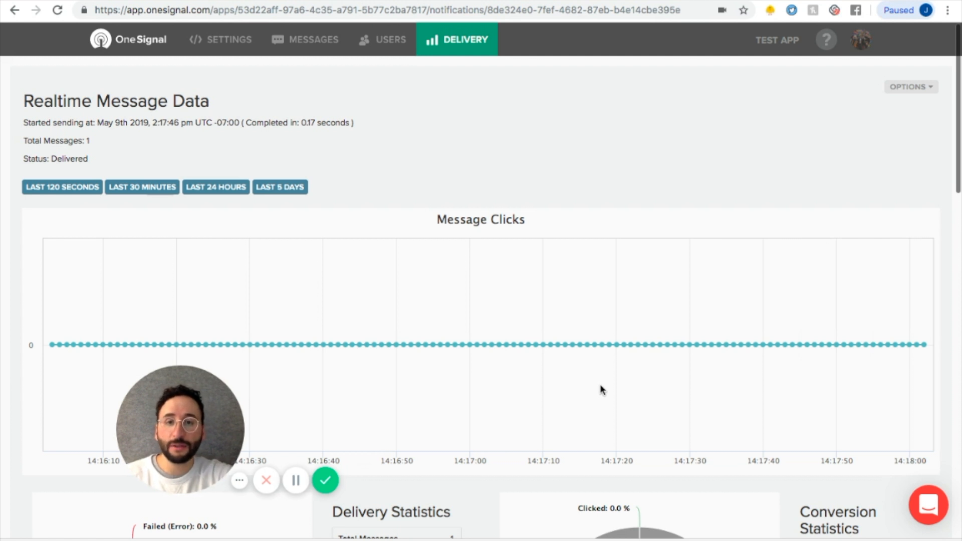
# Review the sent message's delivery and conversion statistics.
pyautogui.scroll(-3, 601, 387)
pyautogui.scroll(-5, 505, 345)
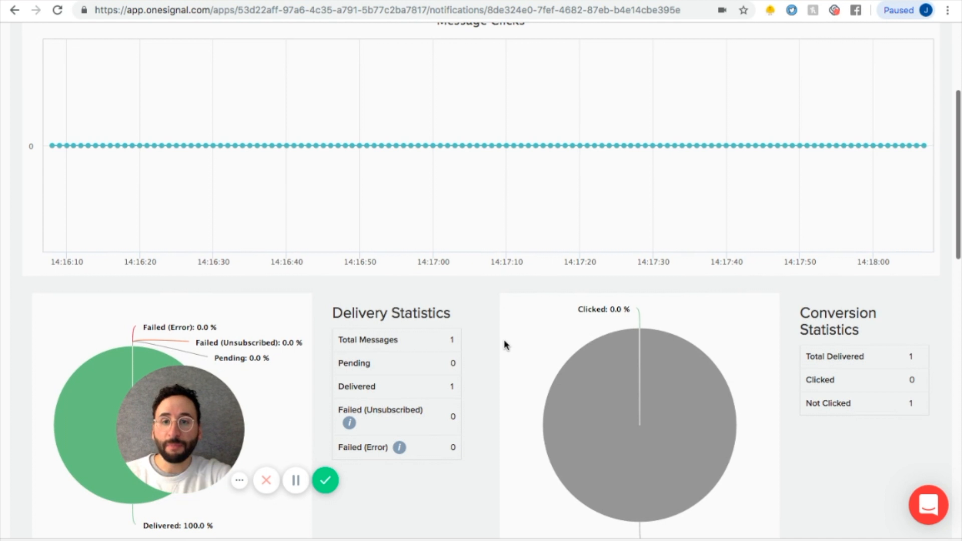
pyautogui.scroll(-3, 505, 345)
pyautogui.scroll(4, 505, 345)
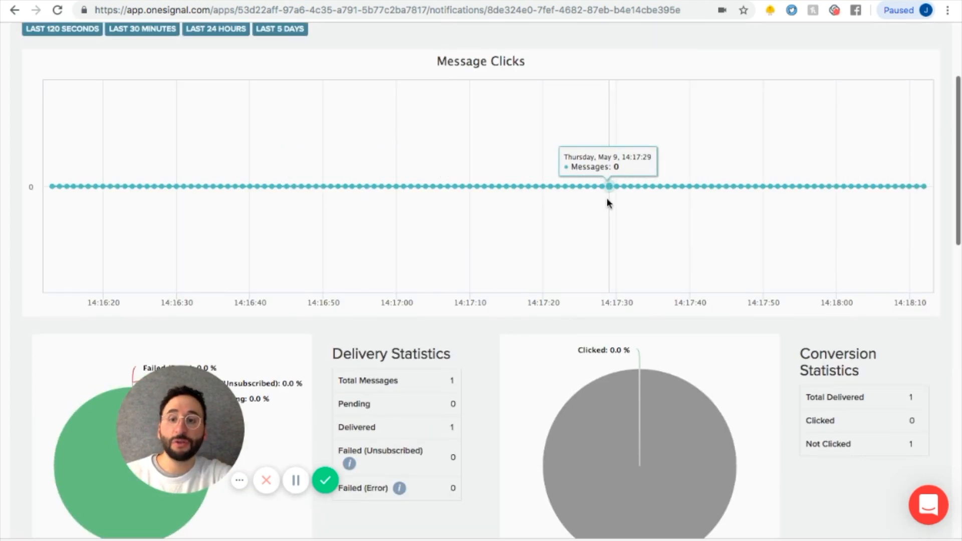
pyautogui.scroll(3, 605, 208)
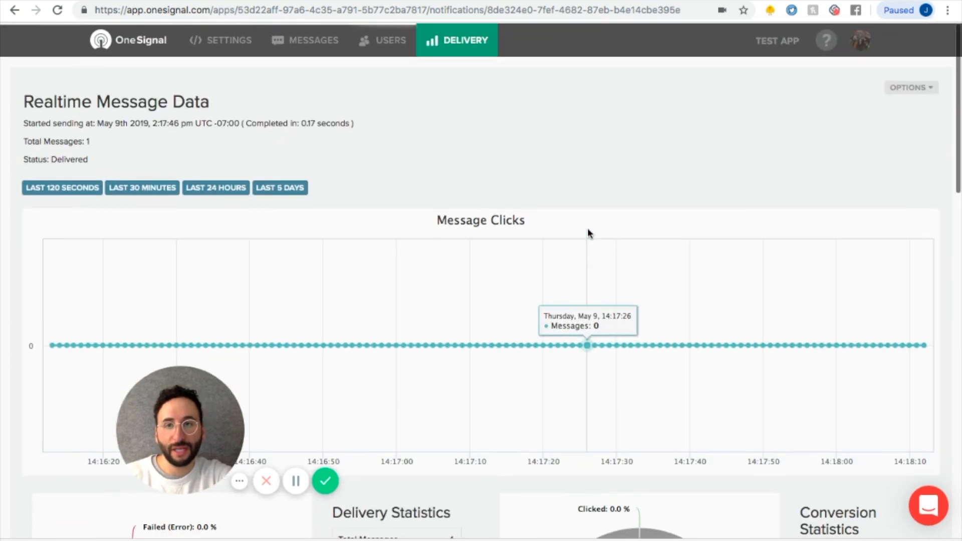